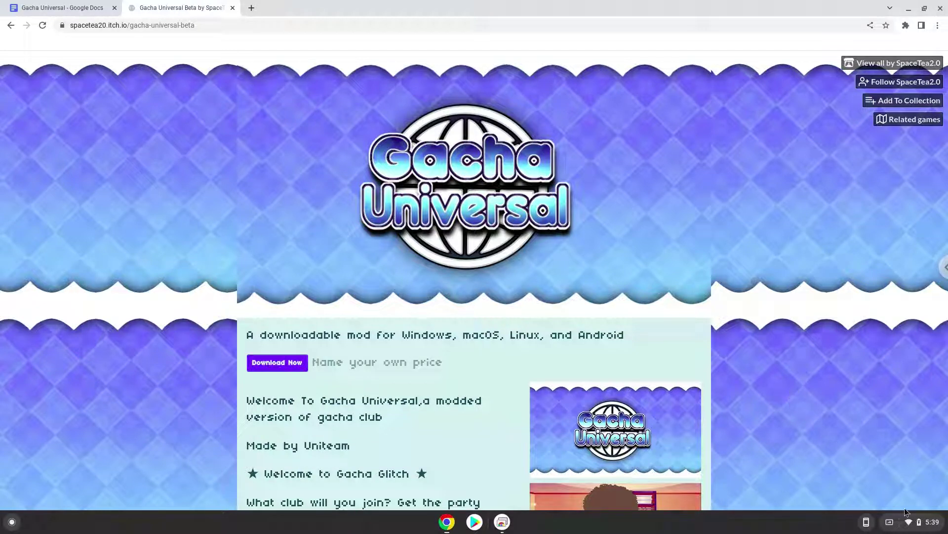
Open the ChromeOS quick settings panel from the status tray over the itch.io page.
click(912, 522)
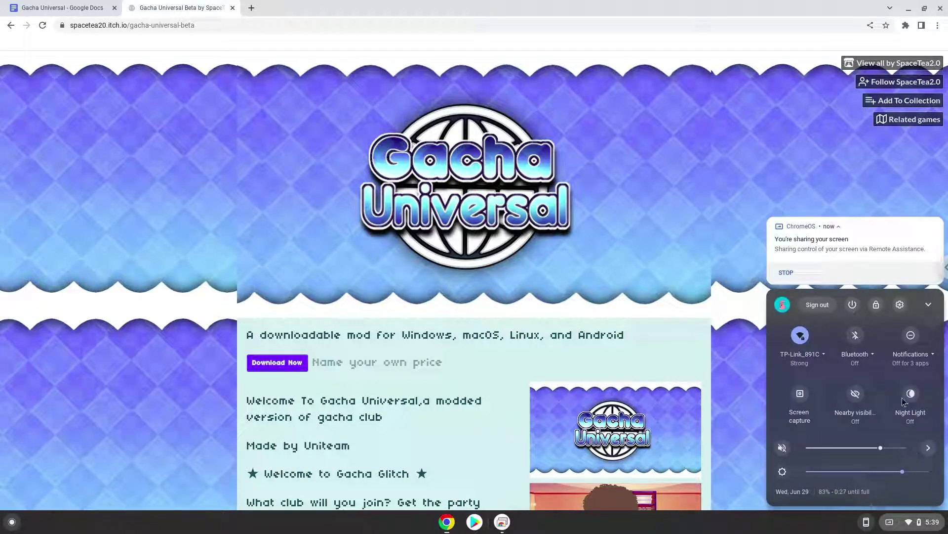
Turn on and install Linux under Settings > Advanced > Developers, then close Terminal and Settings.
click(900, 304)
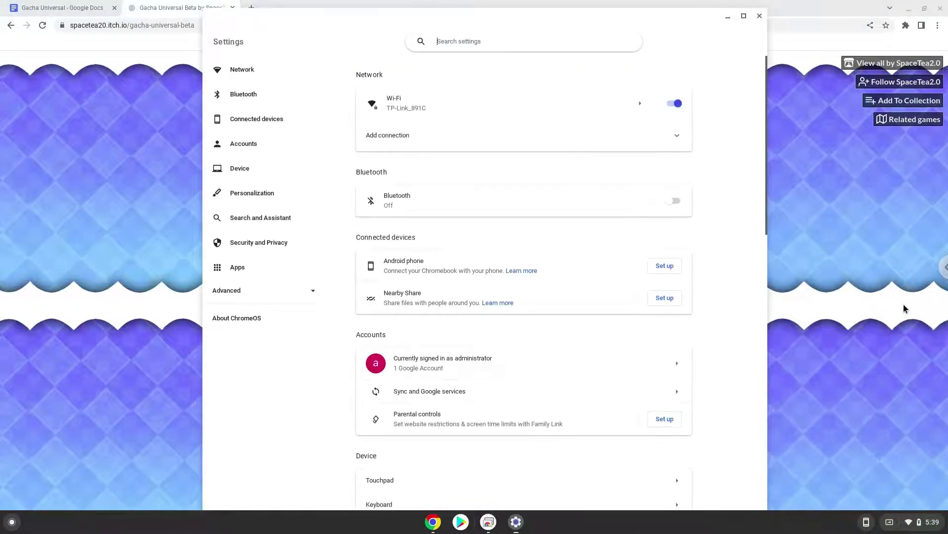
click(268, 295)
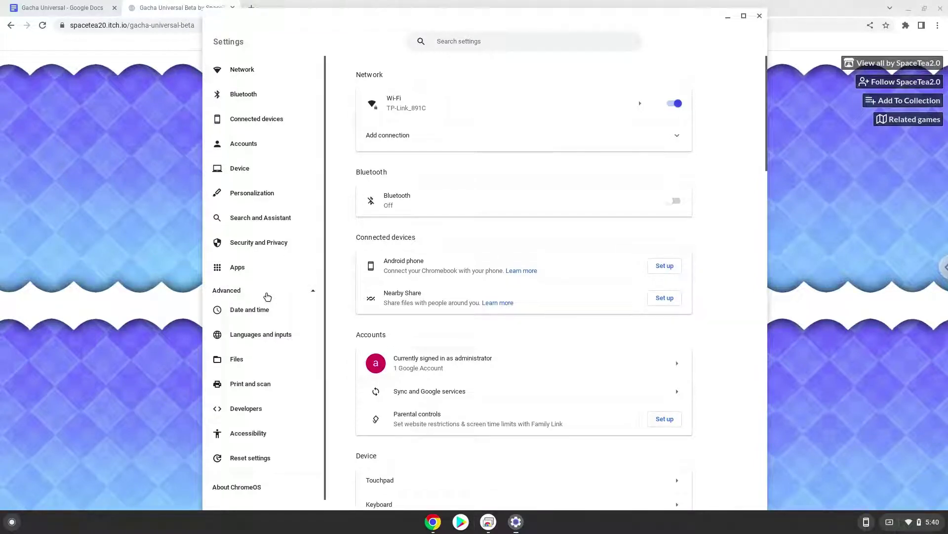
click(257, 417)
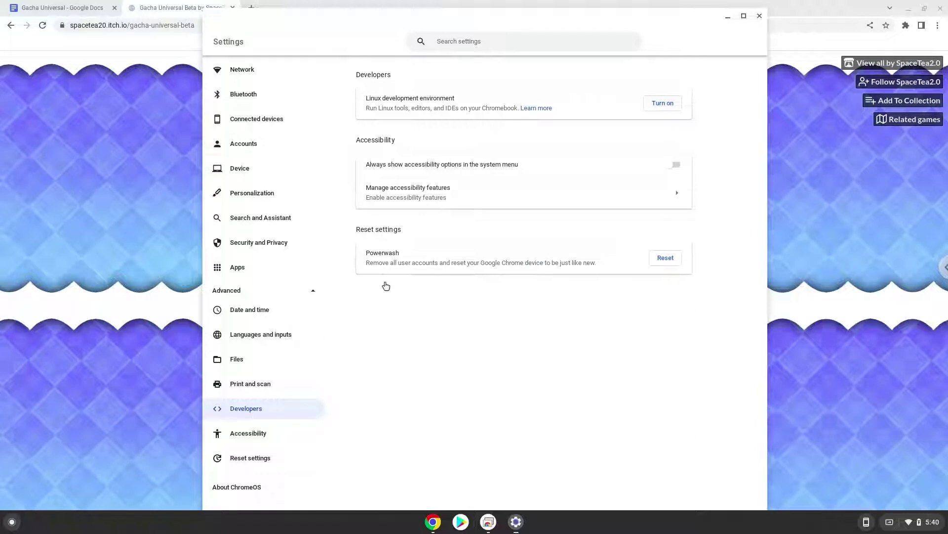
click(655, 106)
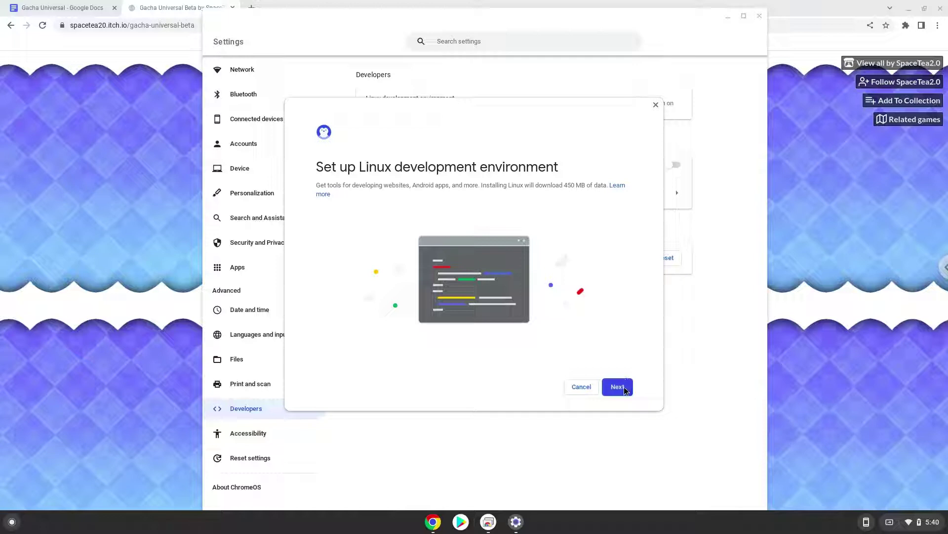
click(623, 389)
click(624, 388)
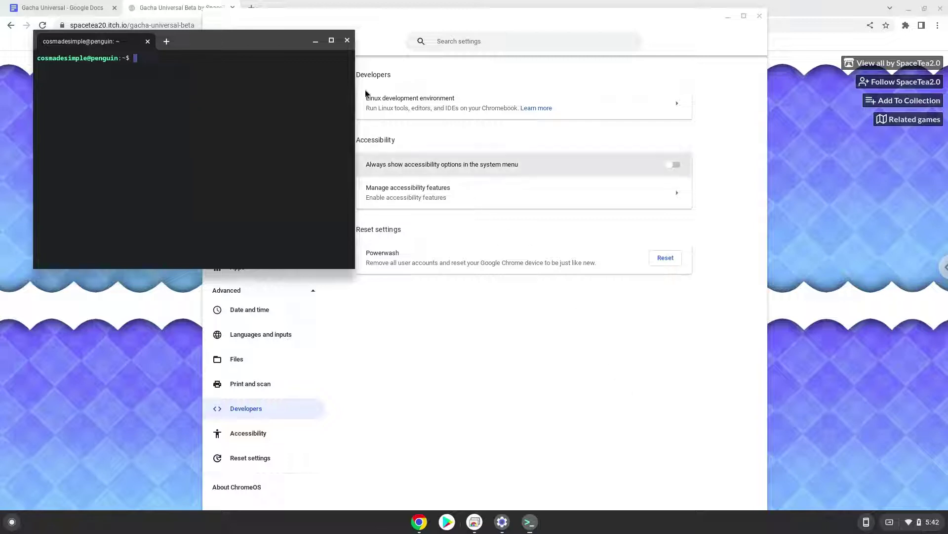
click(347, 40)
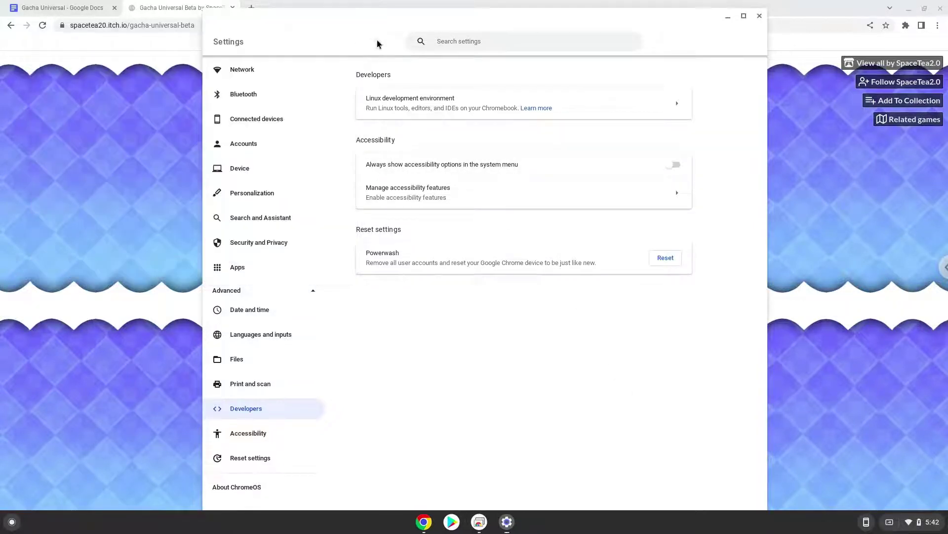
click(760, 15)
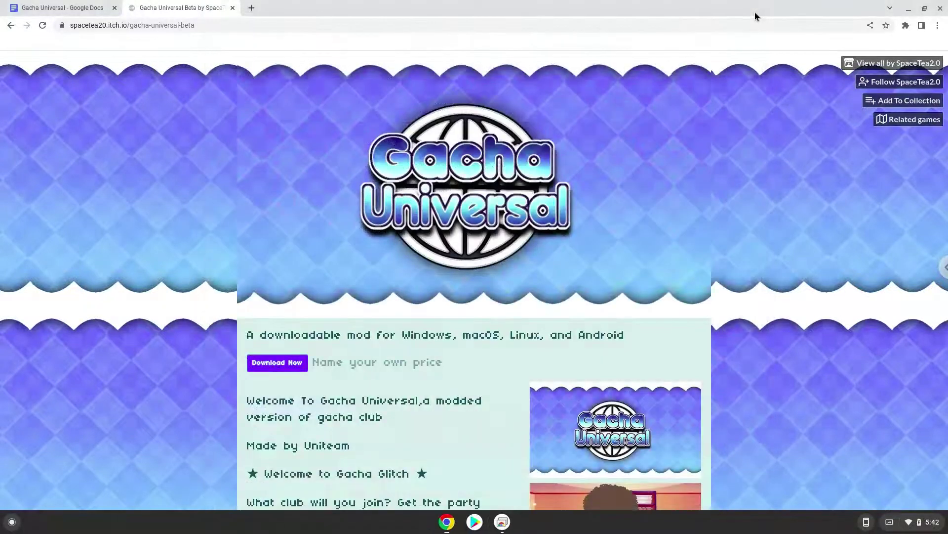
Download Gacha Universal.zip without paying and show it in its Downloads folder.
click(260, 366)
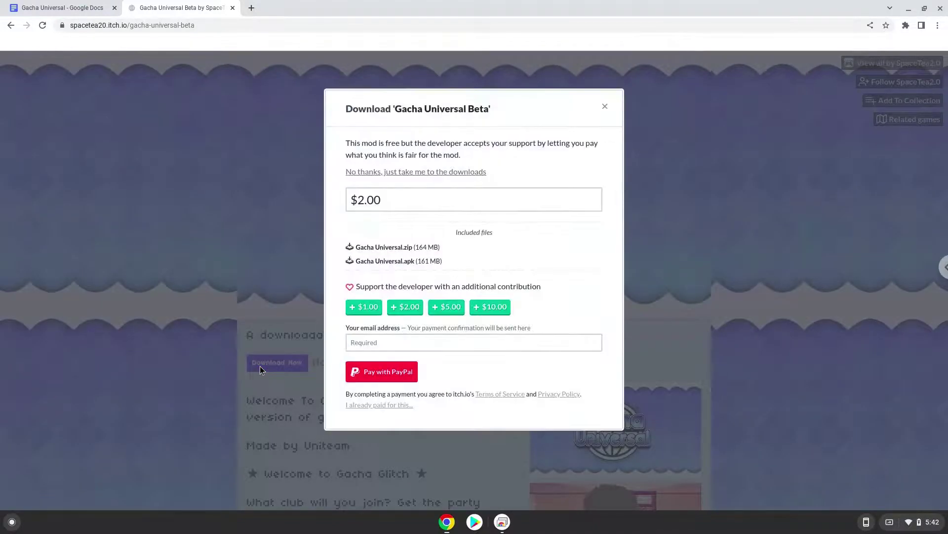
click(419, 173)
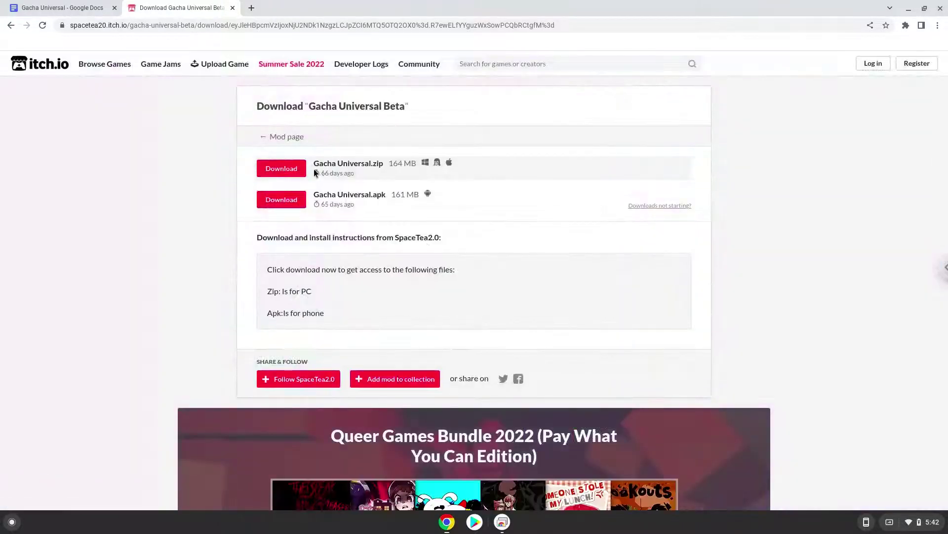
click(292, 169)
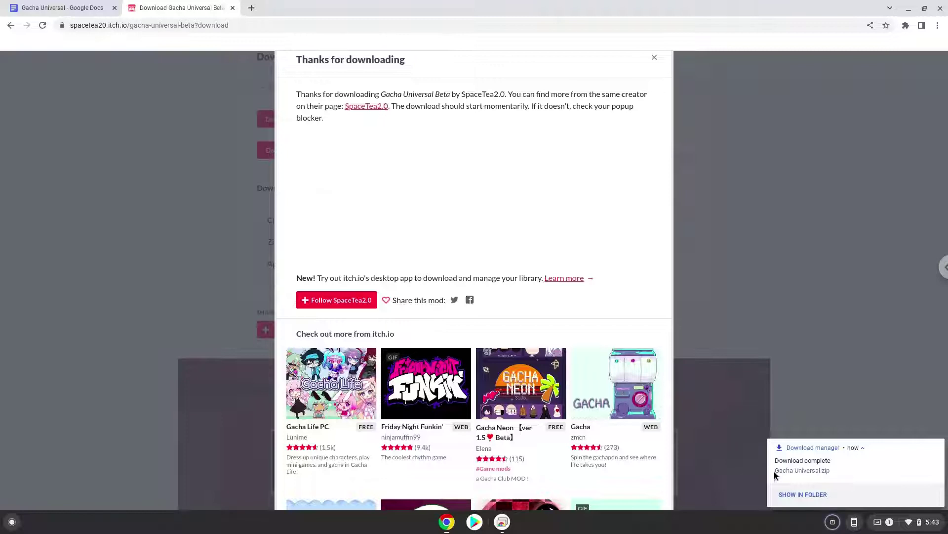
click(797, 493)
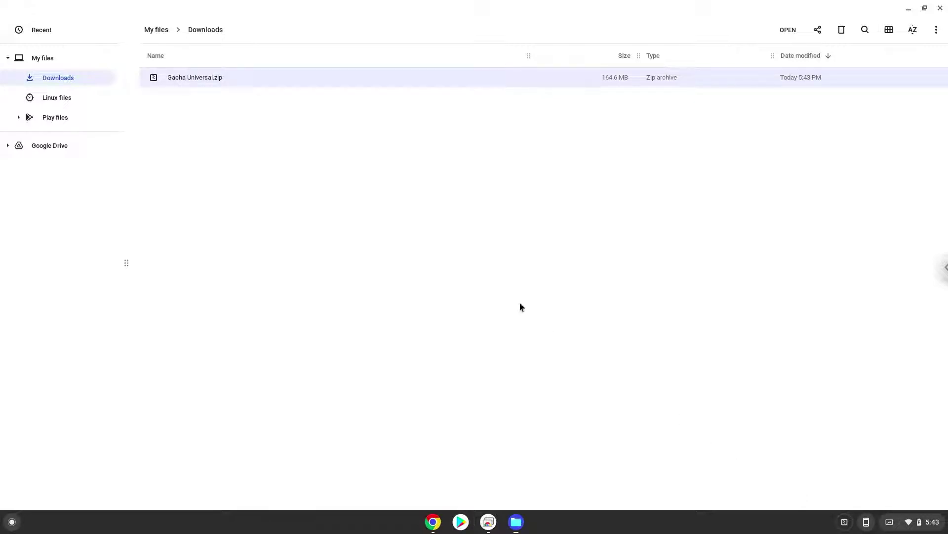
Cut Gacha Universal.zip from Downloads, paste it into Linux files, and close Files.
right_click(203, 78)
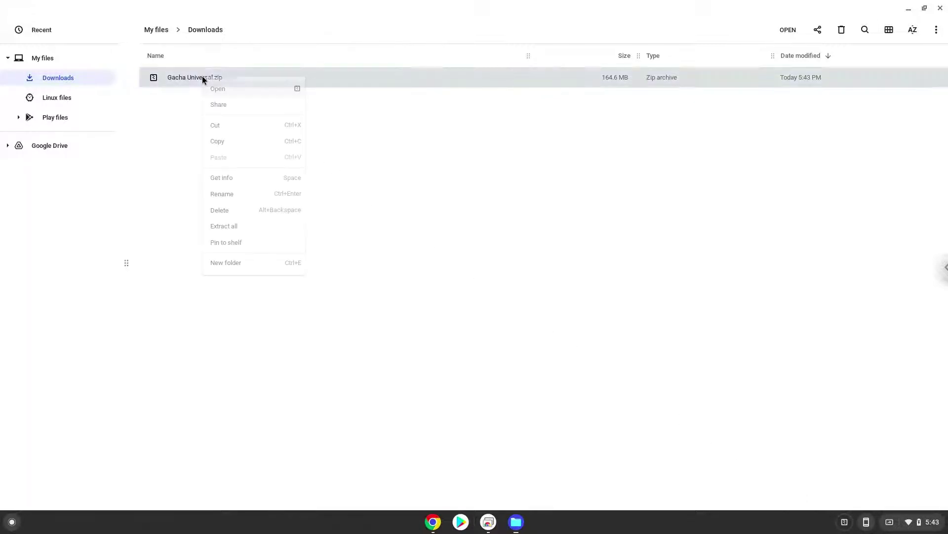
click(221, 125)
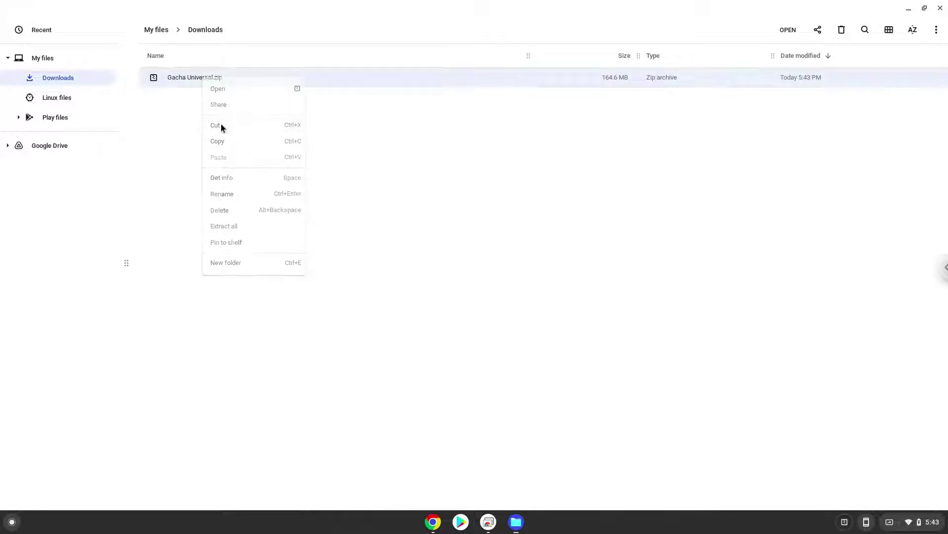
click(63, 97)
right_click(273, 191)
click(285, 236)
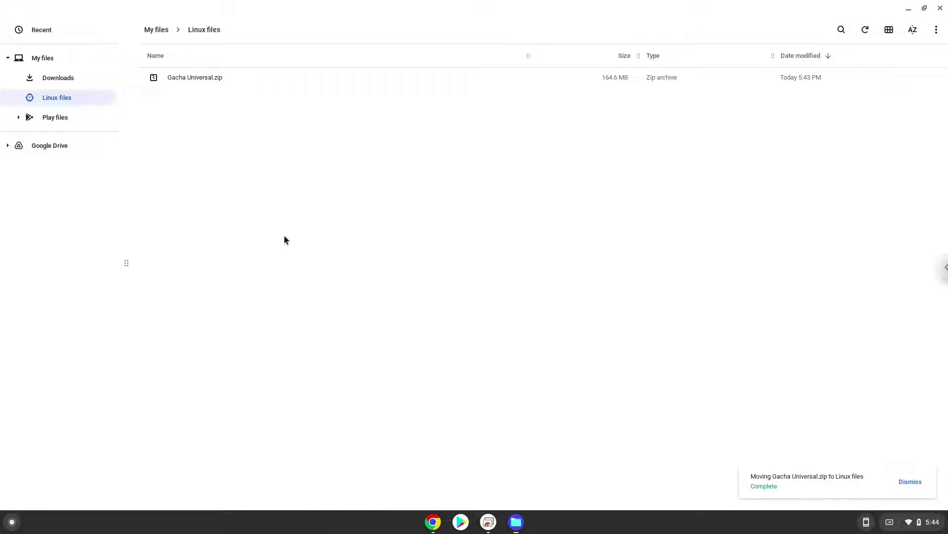
click(941, 8)
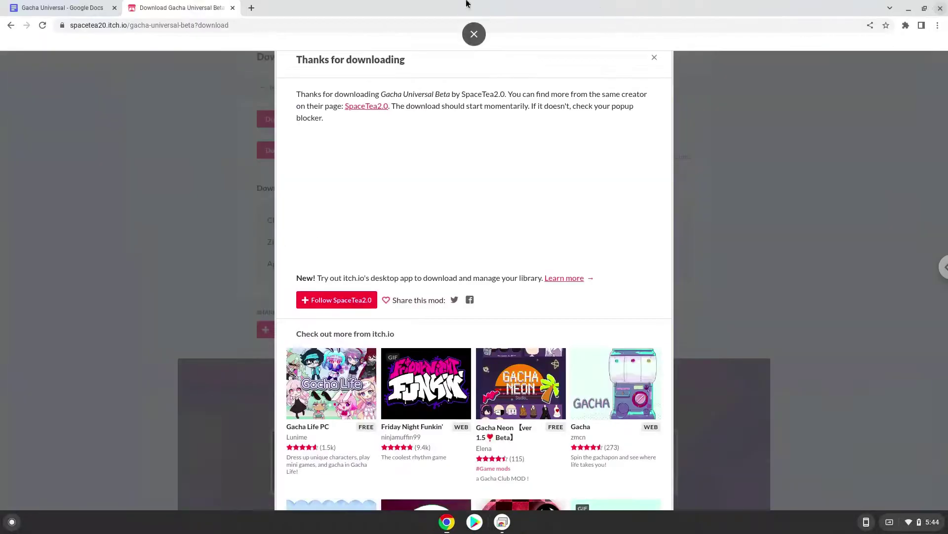
Copy 'sudo dpkg --add-architecture i386' from the Gacha Universal doc and search the launcher for Terminal.
click(66, 9)
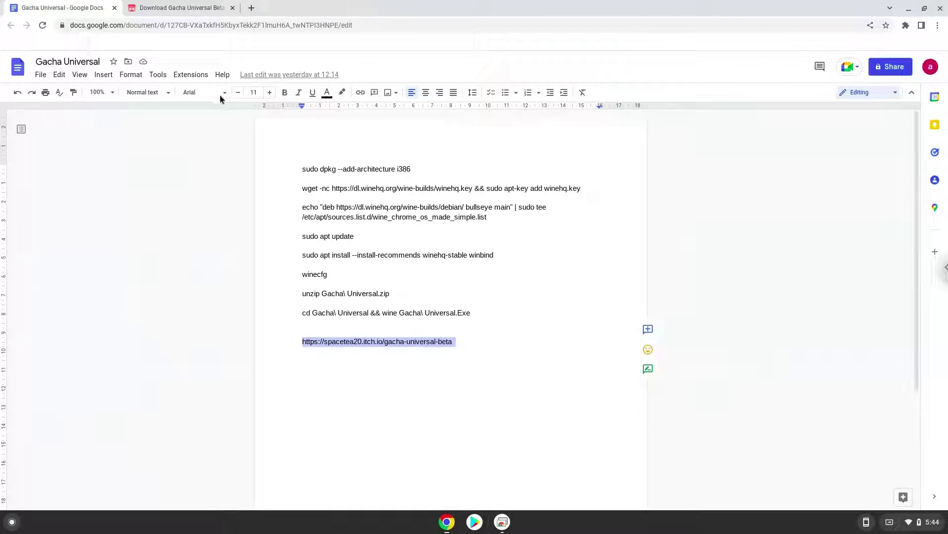
triple_click(333, 169)
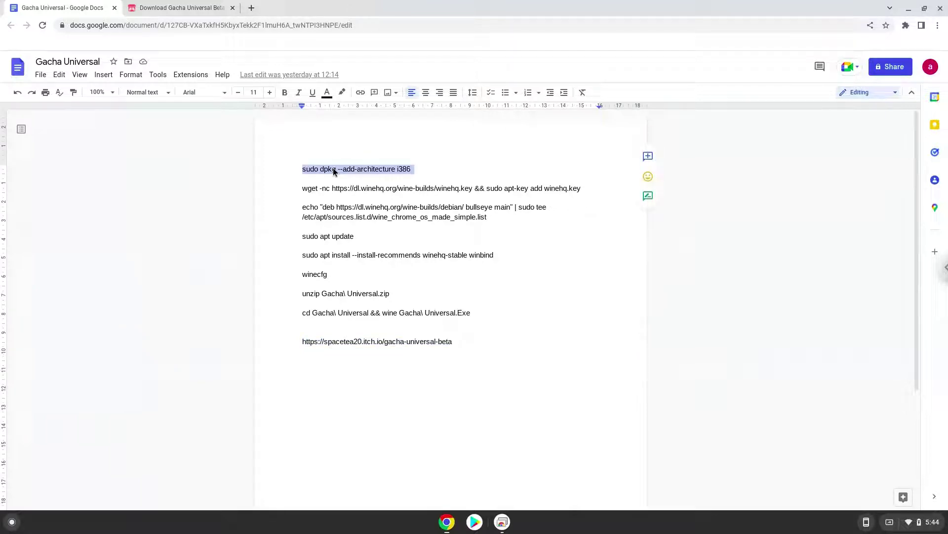
right_click(333, 168)
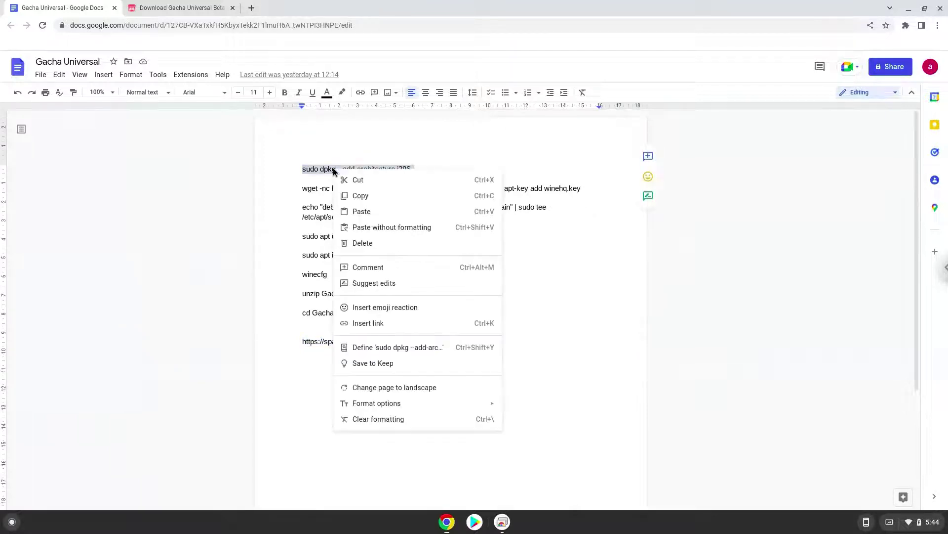
click(356, 197)
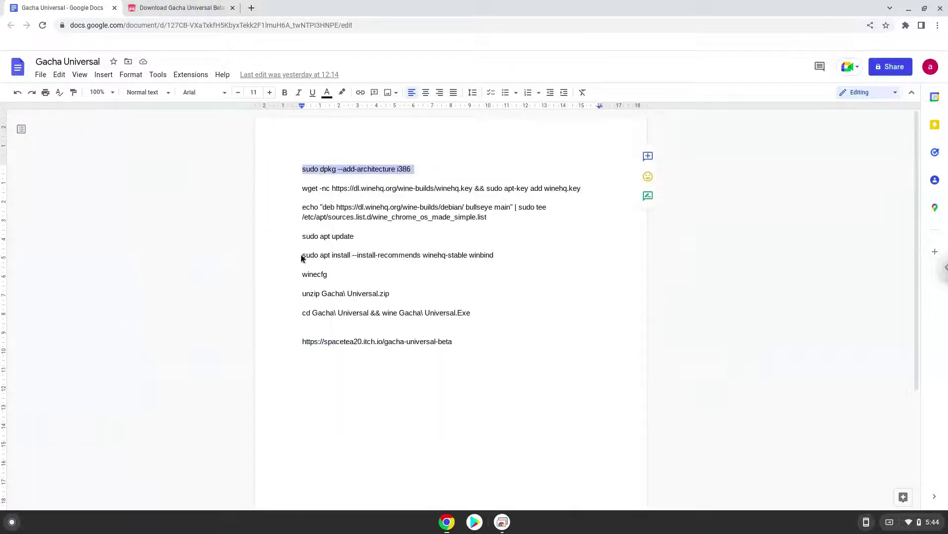
click(13, 525)
text(ter)
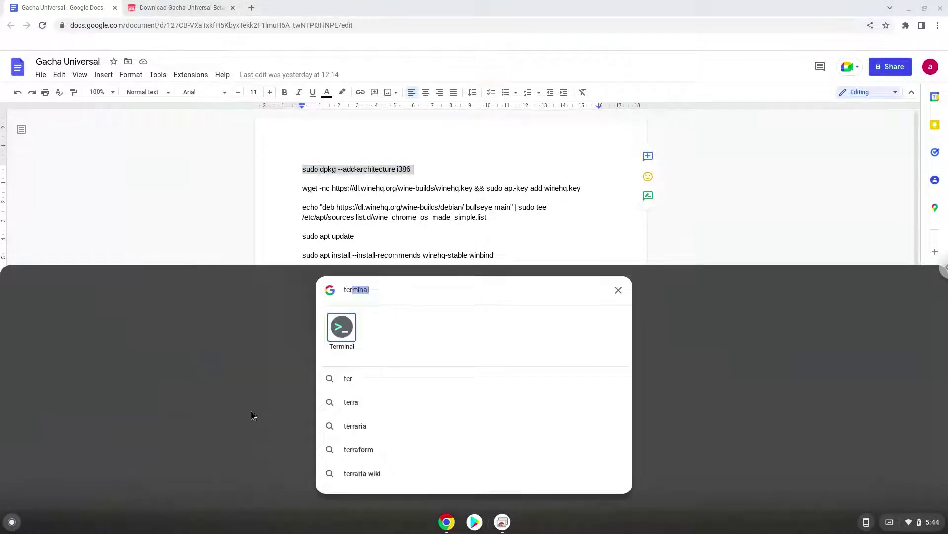
Launch Terminal maximised and paste the 'sudo dpkg --add-architecture i386' command.
click(339, 327)
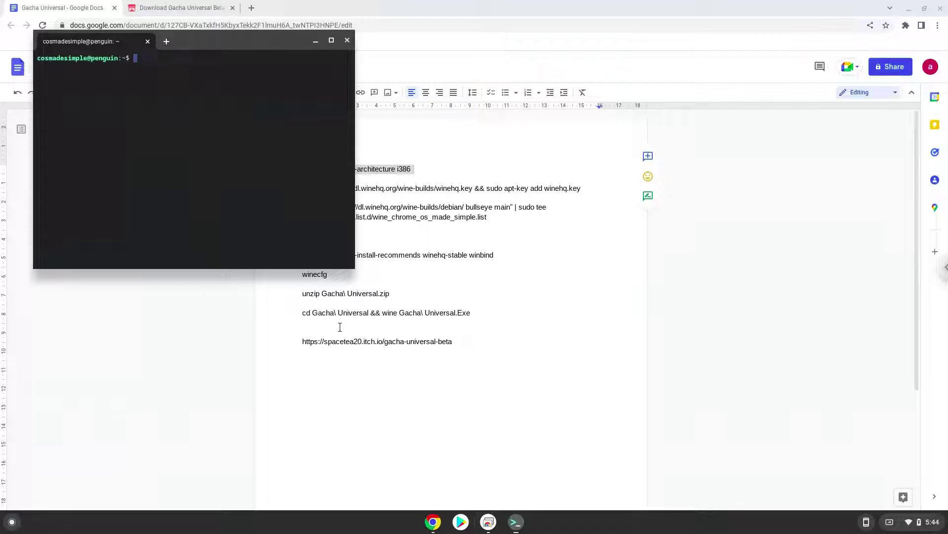
double_click(268, 41)
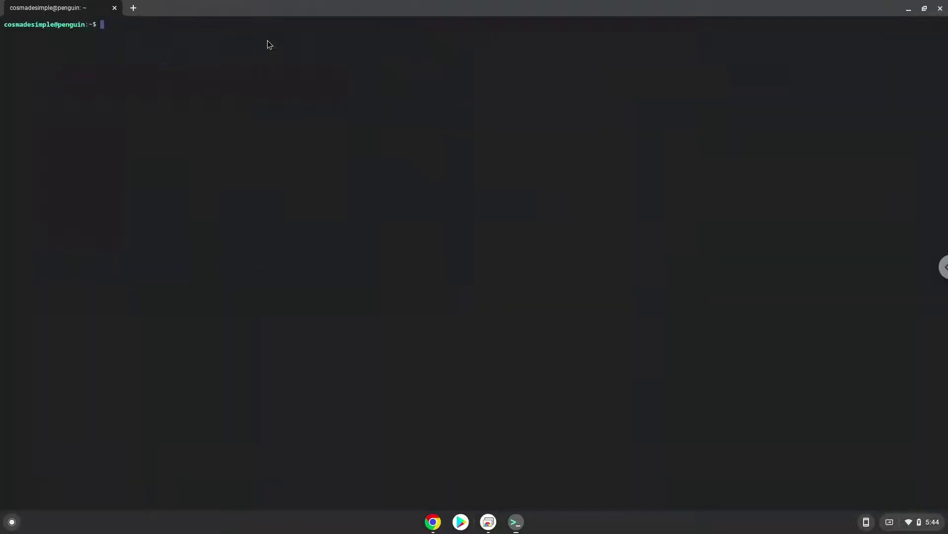
key(ctrl+shift+v)
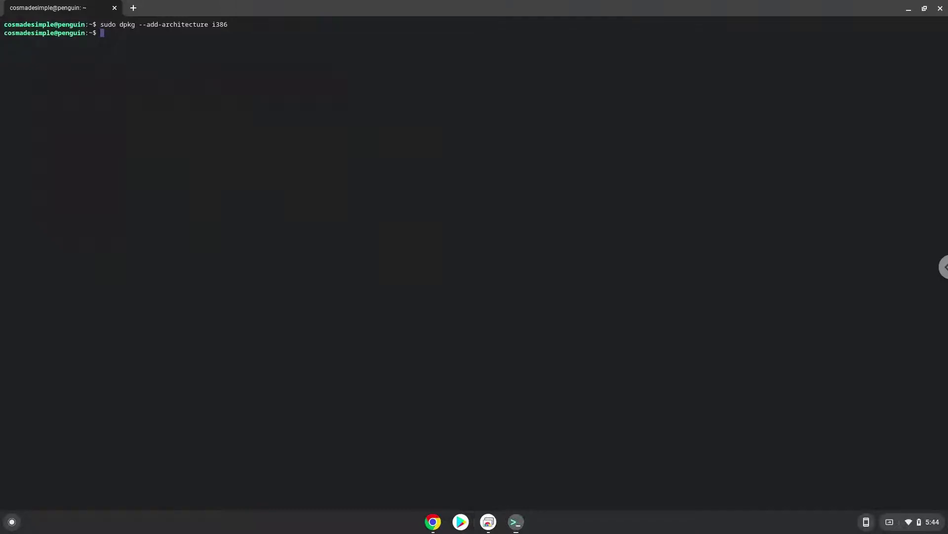
Copy the WineHQ wget key command from the doc and run it in Terminal.
click(437, 523)
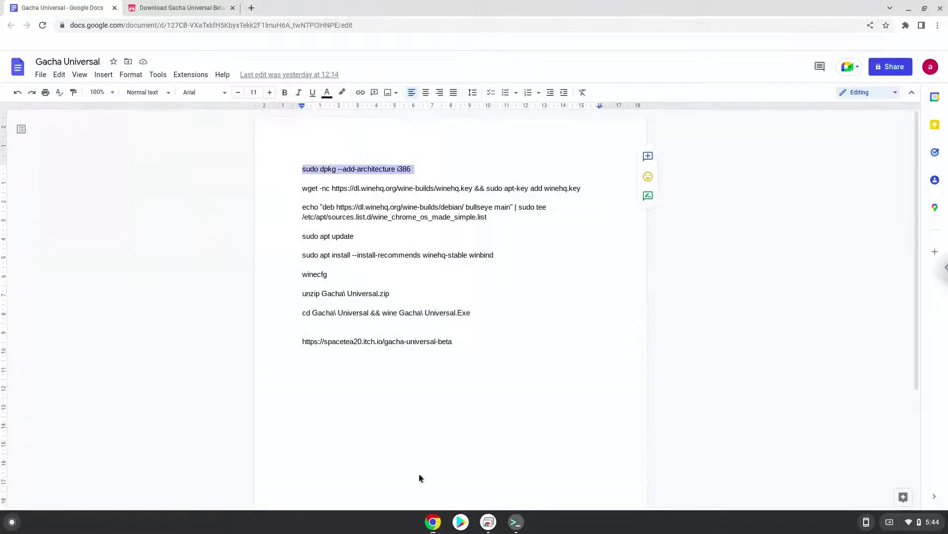
triple_click(389, 189)
right_click(389, 190)
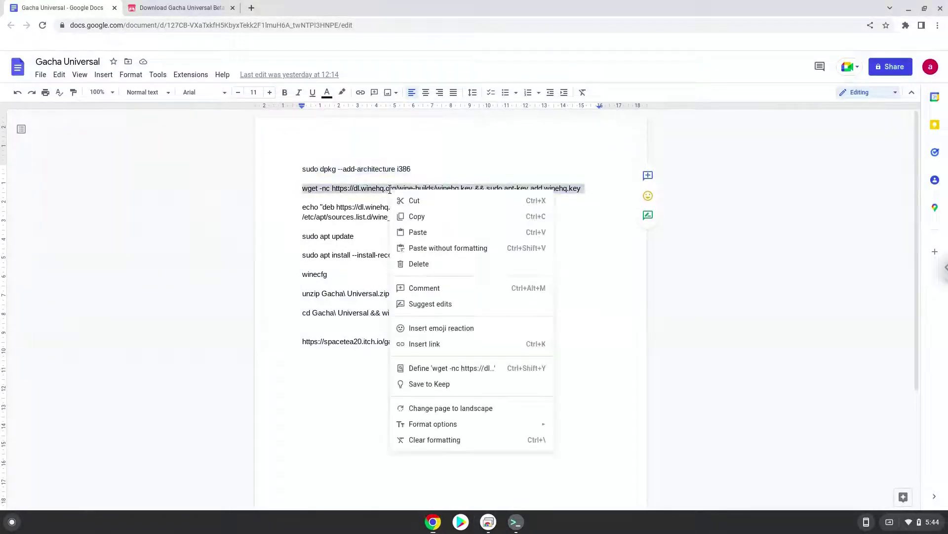
click(417, 216)
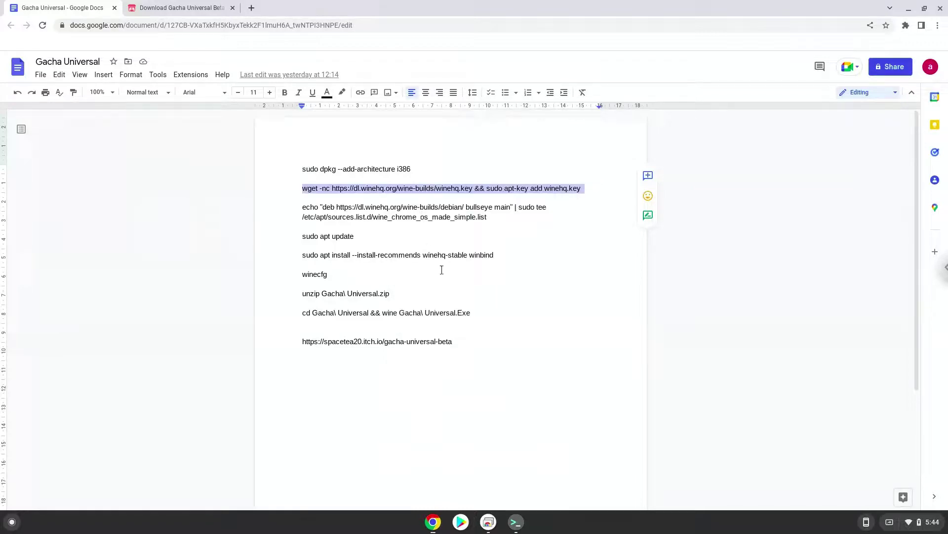
click(516, 522)
right_click(393, 200)
key(Return)
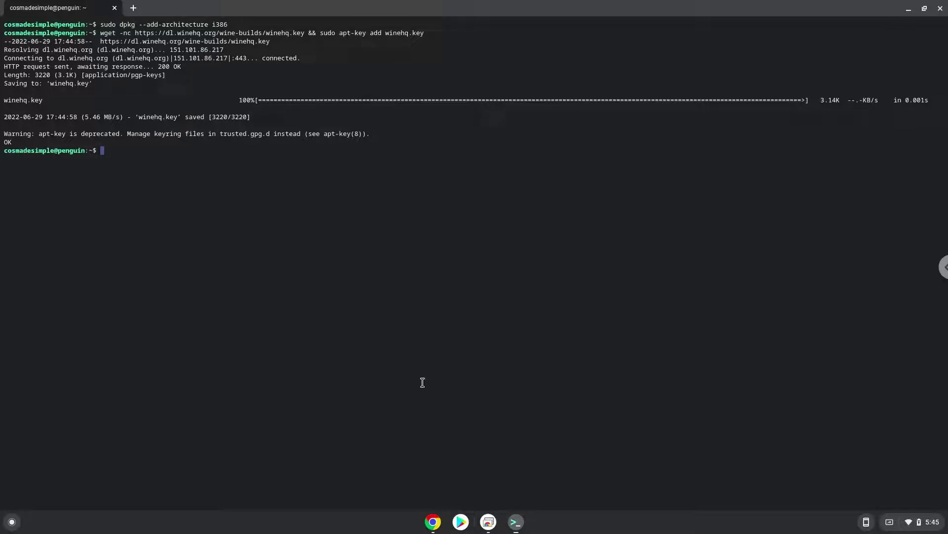
Copy the echo … | sudo tee bullseye repository line and run it in Terminal.
click(429, 525)
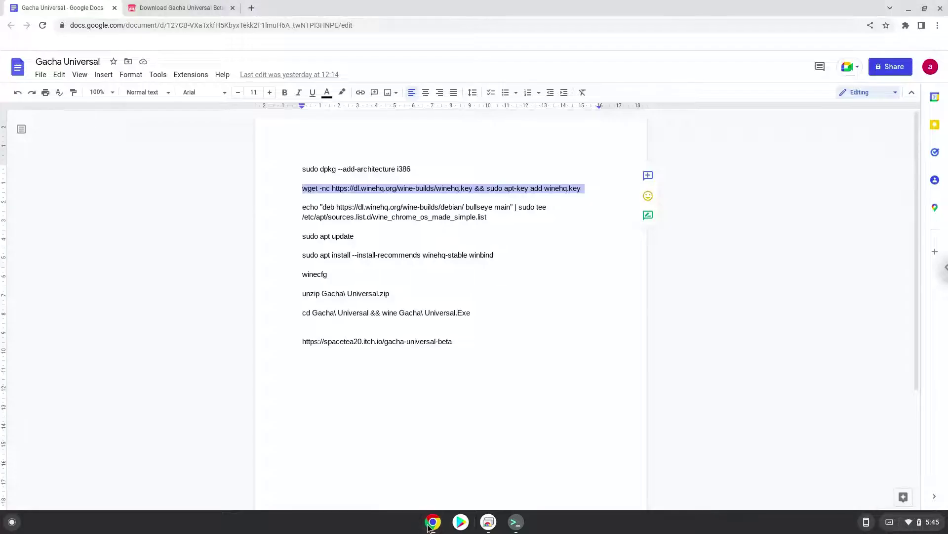
triple_click(400, 208)
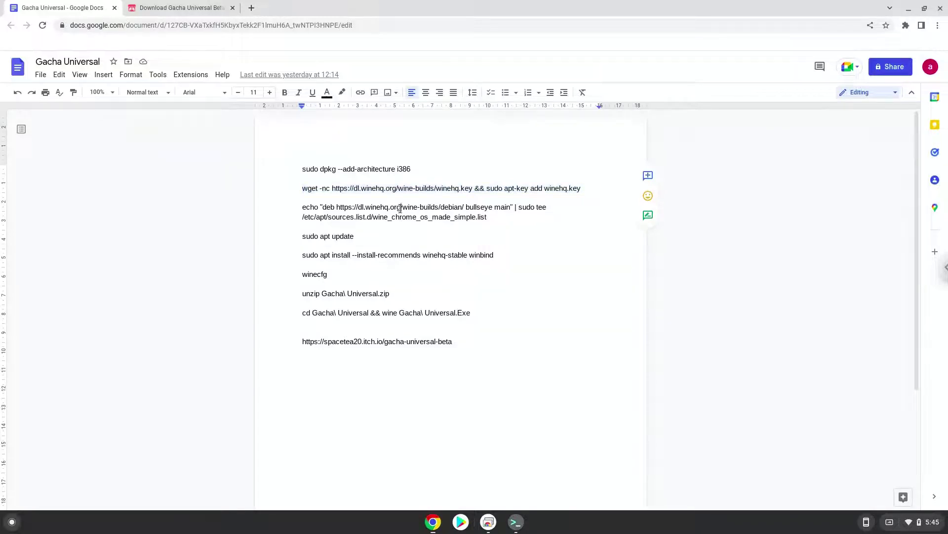
right_click(400, 208)
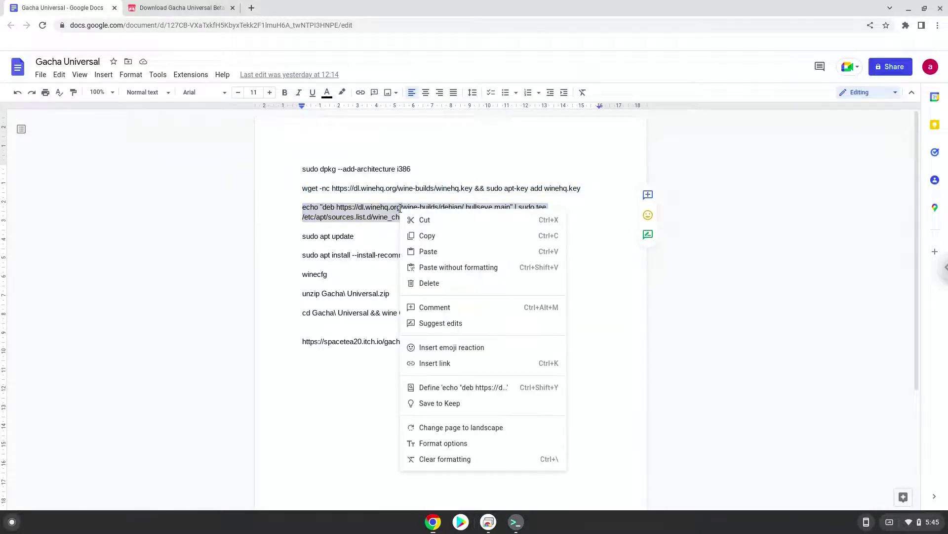
click(424, 237)
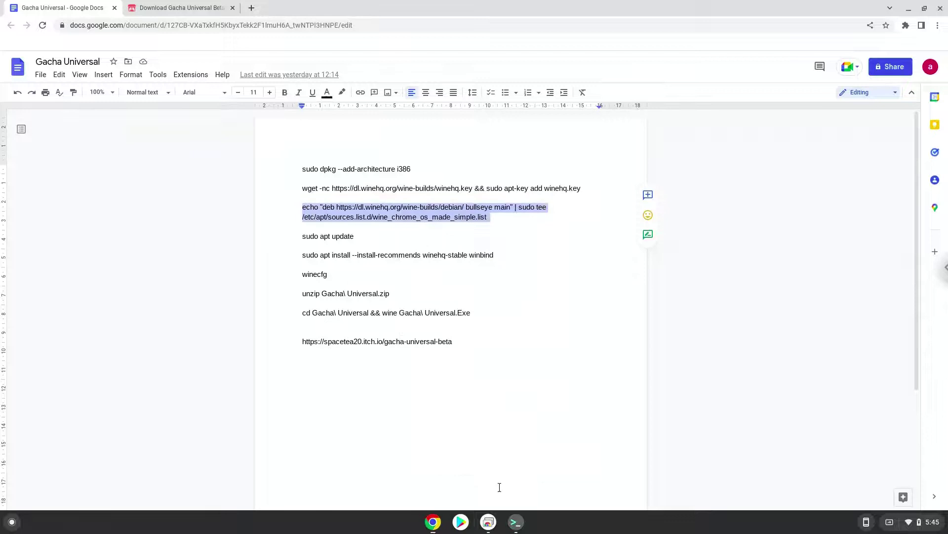
click(514, 528)
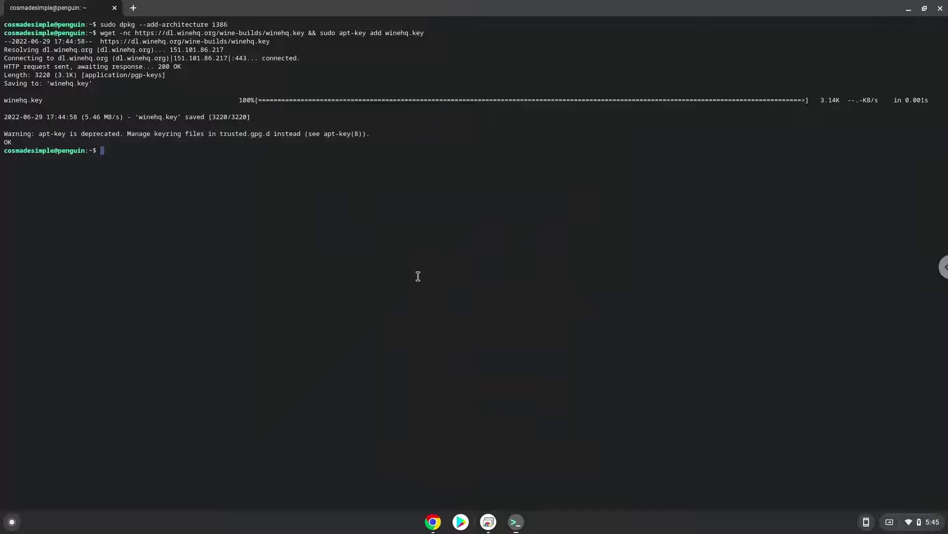
right_click(418, 282)
key(Return)
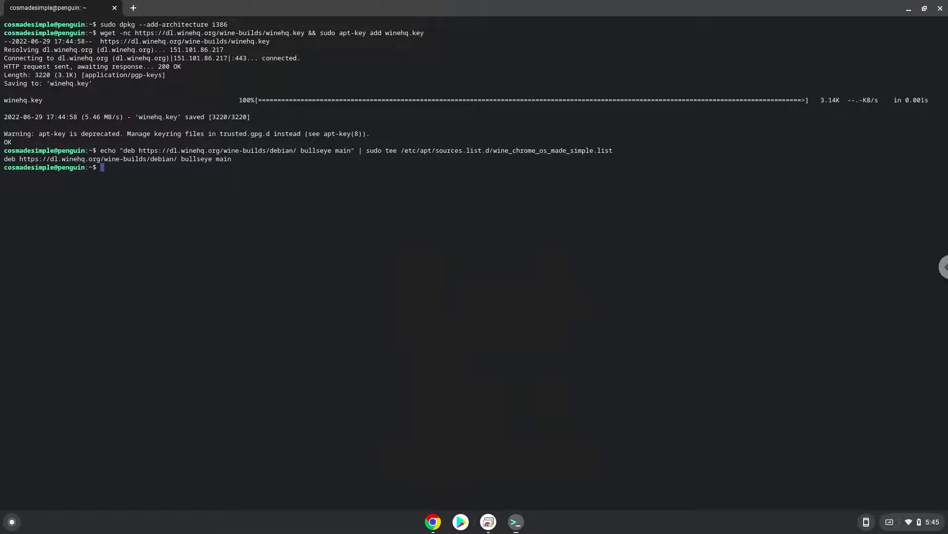
Copy 'sudo apt update' from the doc and paste it into Terminal to refresh packages.
click(443, 527)
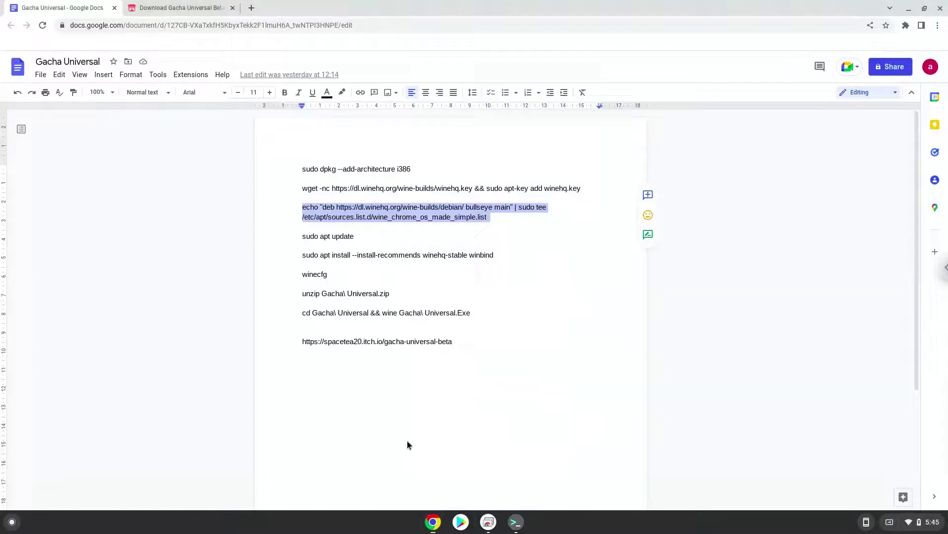
triple_click(326, 239)
right_click(331, 241)
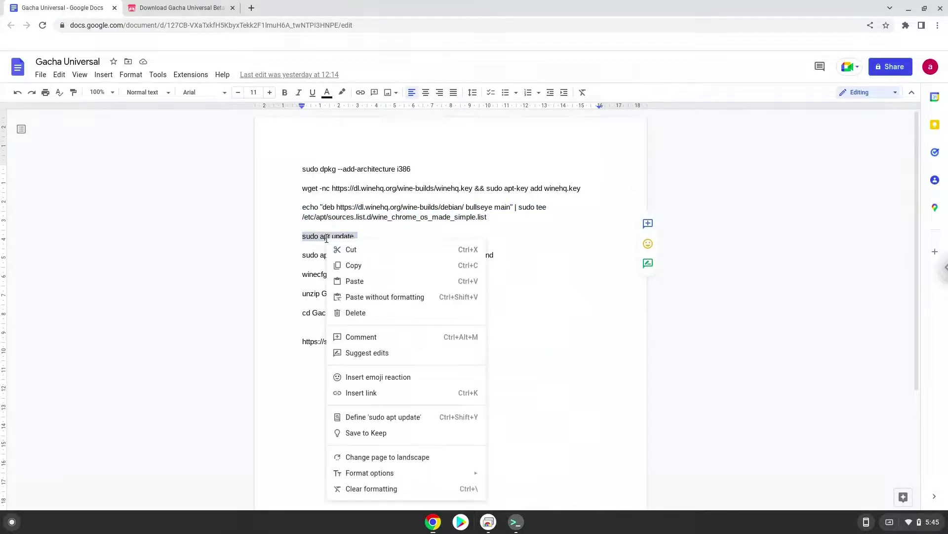
click(353, 267)
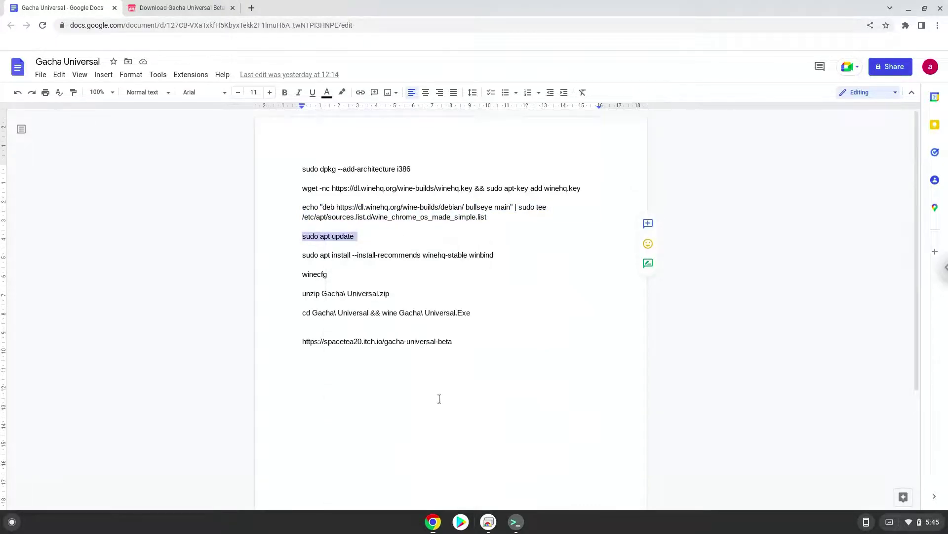
key(alt+Tab)
key(ctrl+shift+v)
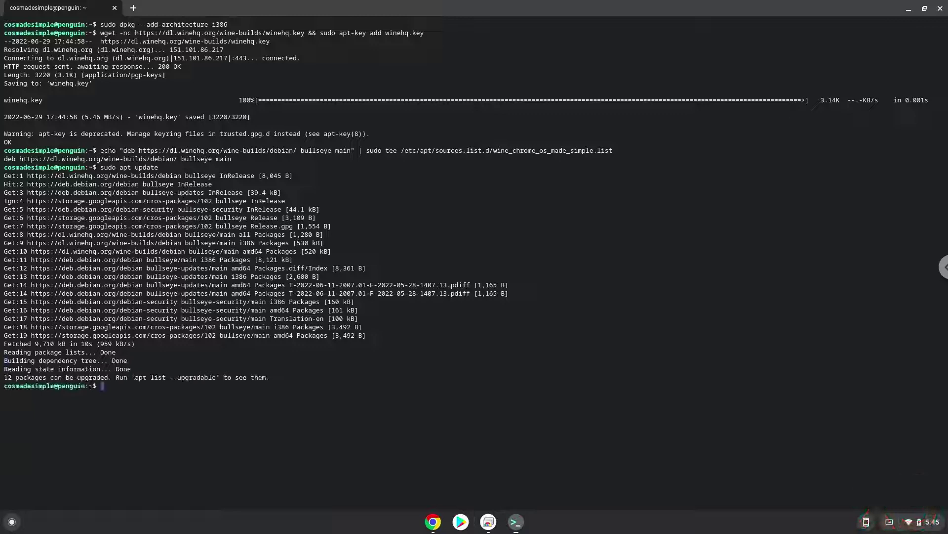
Run 'sudo apt install --install-recommends winehq-stable winbind' in Terminal and confirm the installation.
click(433, 521)
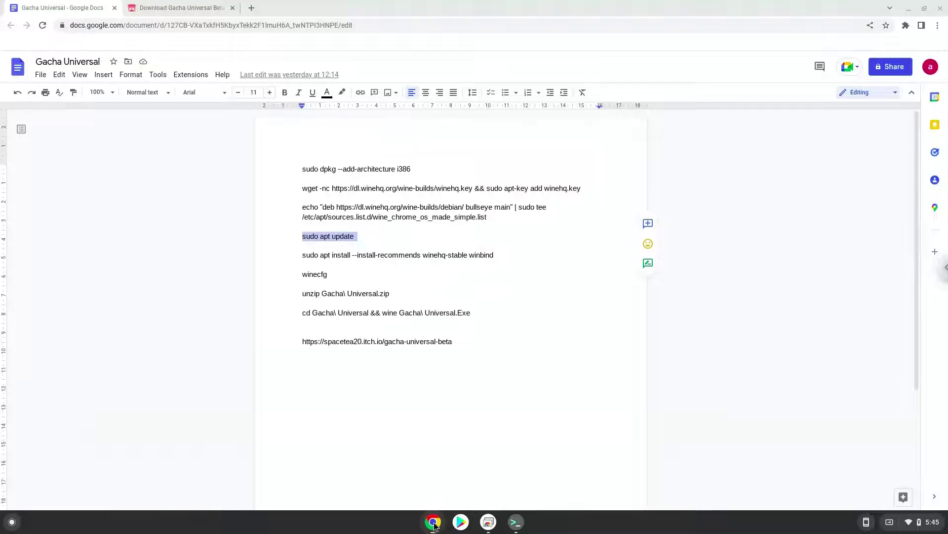
triple_click(382, 256)
right_click(381, 256)
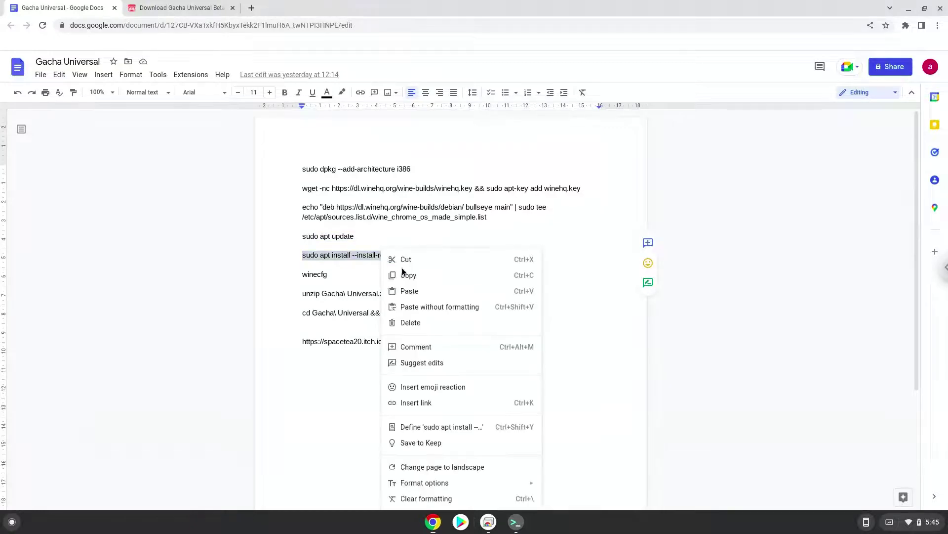
click(407, 274)
click(516, 521)
key(ctrl+shift+v)
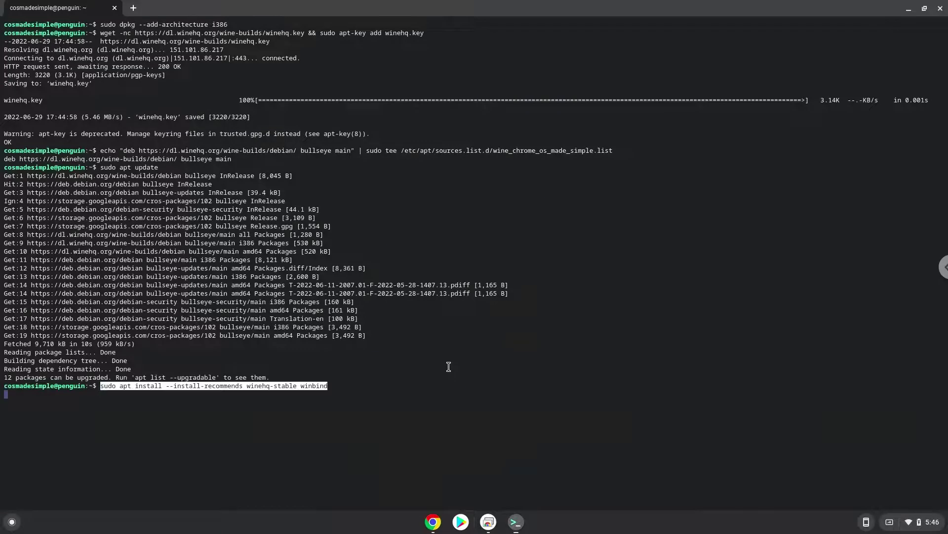
key(Return)
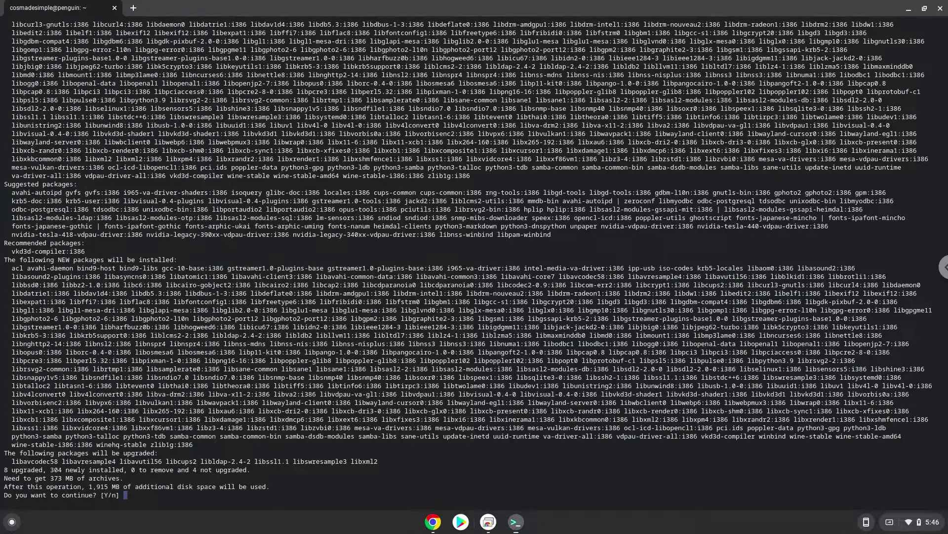
key(Return)
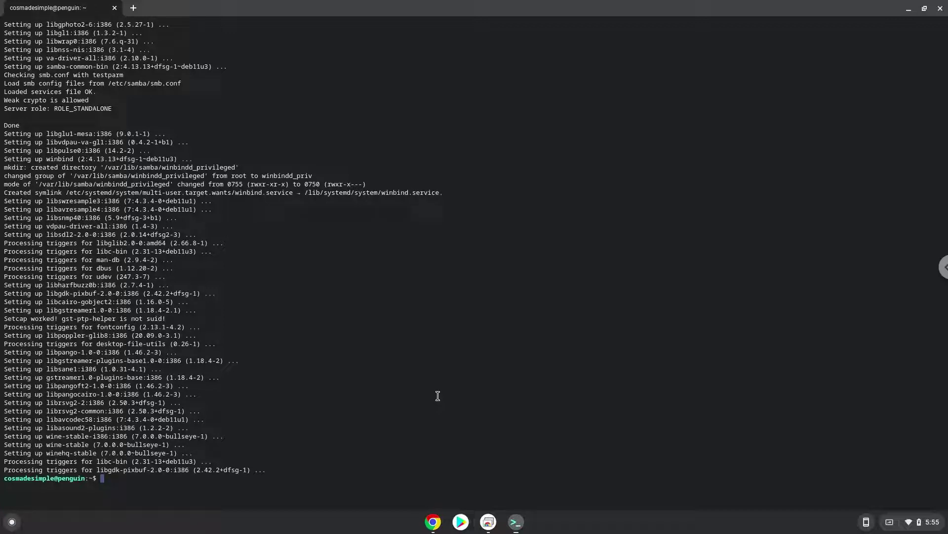
click(433, 522)
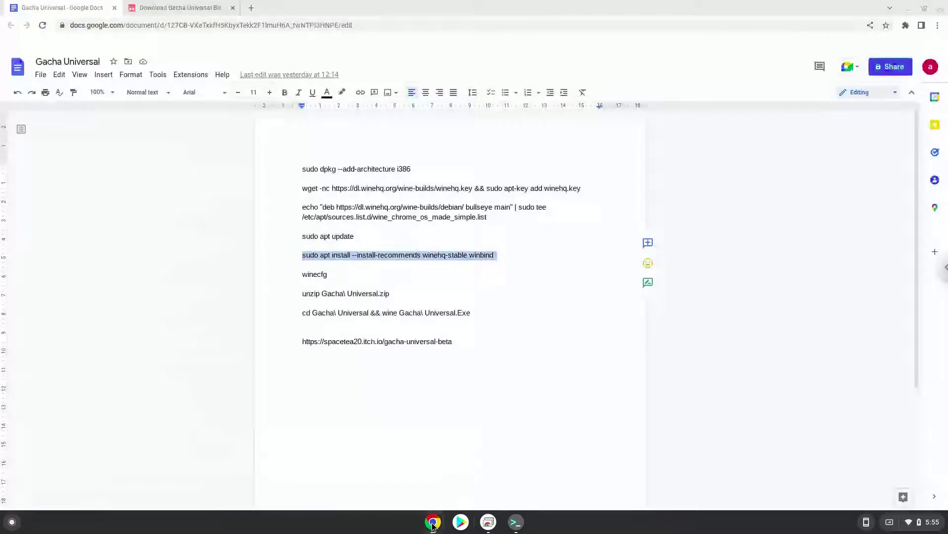
Run winecfg in Terminal, install Wine Mono when prompted, and close the configuration window.
double_click(319, 274)
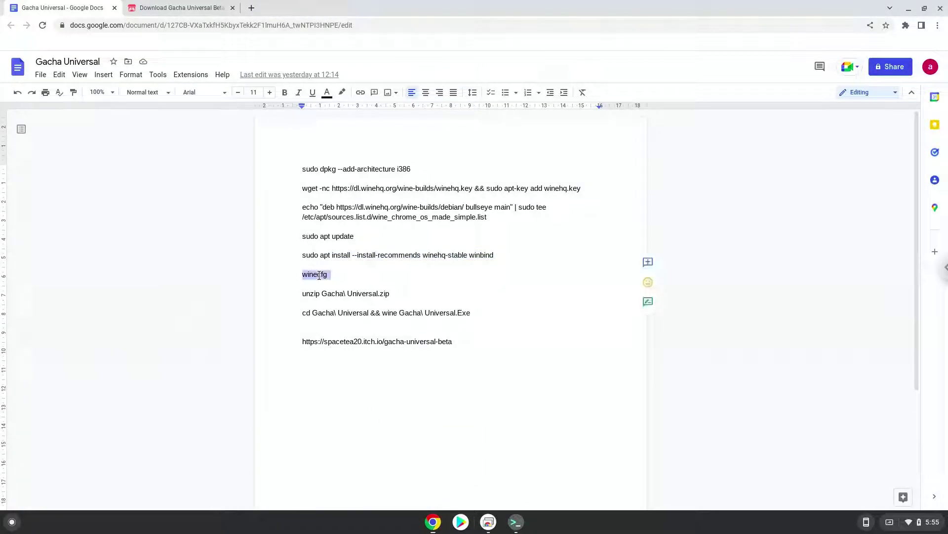
right_click(319, 275)
click(346, 275)
click(516, 521)
key(ctrl+shift+v)
key(Return)
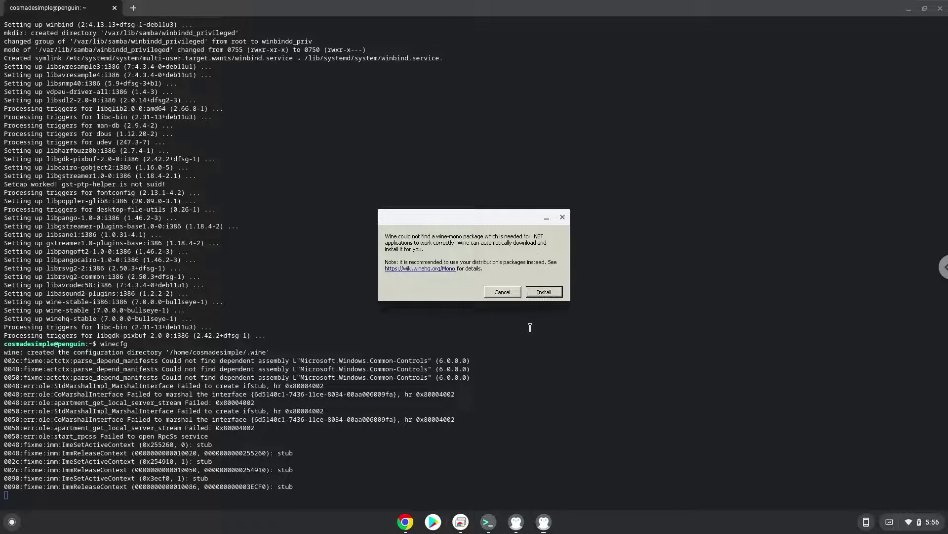
click(543, 292)
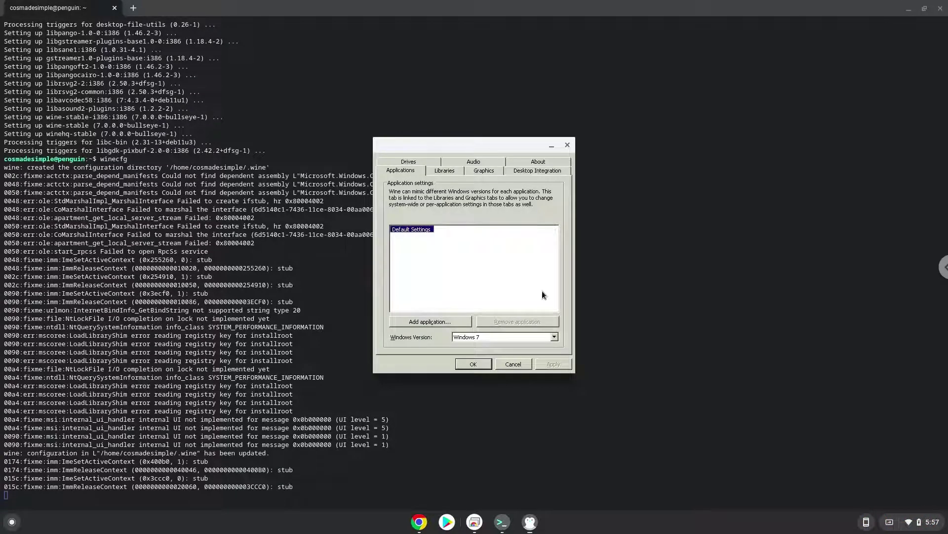
click(568, 145)
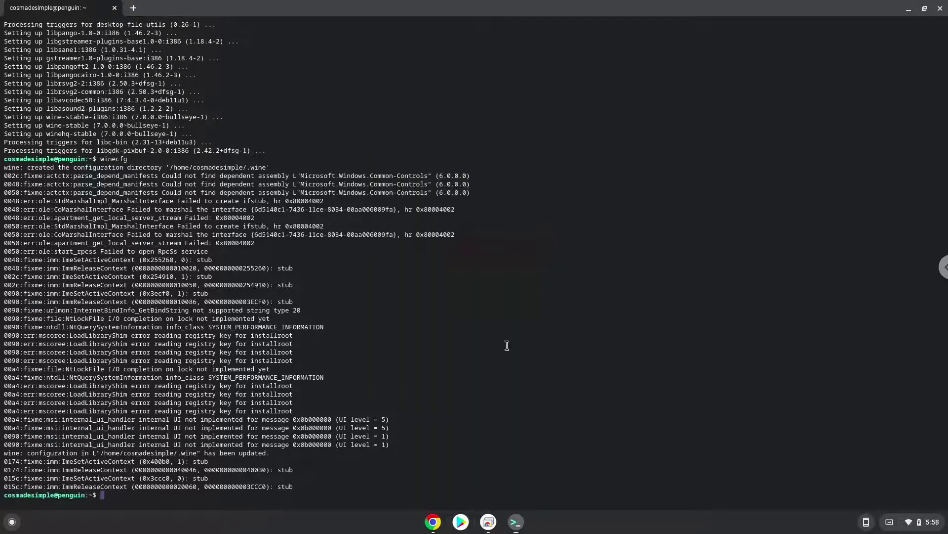
Copy and run 'unzip Gacha\ Universal.zip' in Terminal to extract the game folder.
click(432, 529)
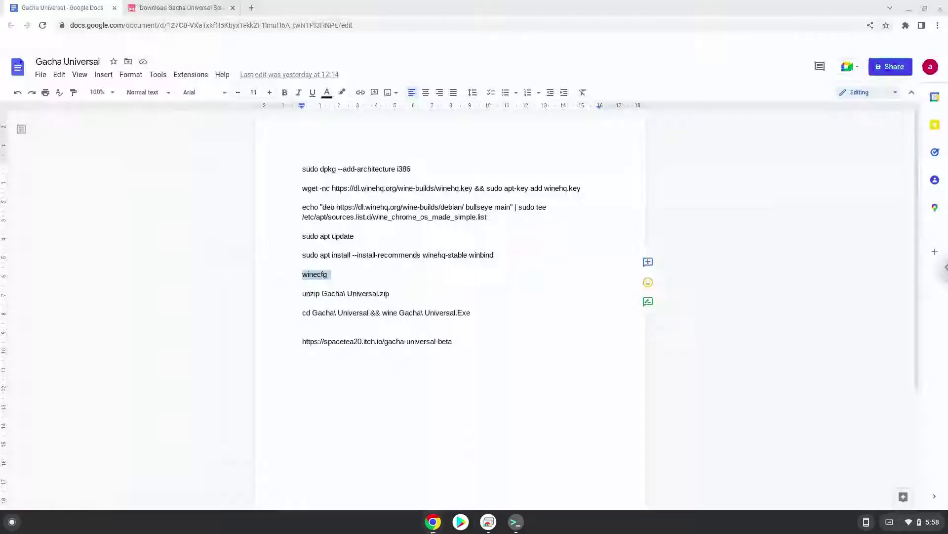
triple_click(370, 293)
right_click(369, 294)
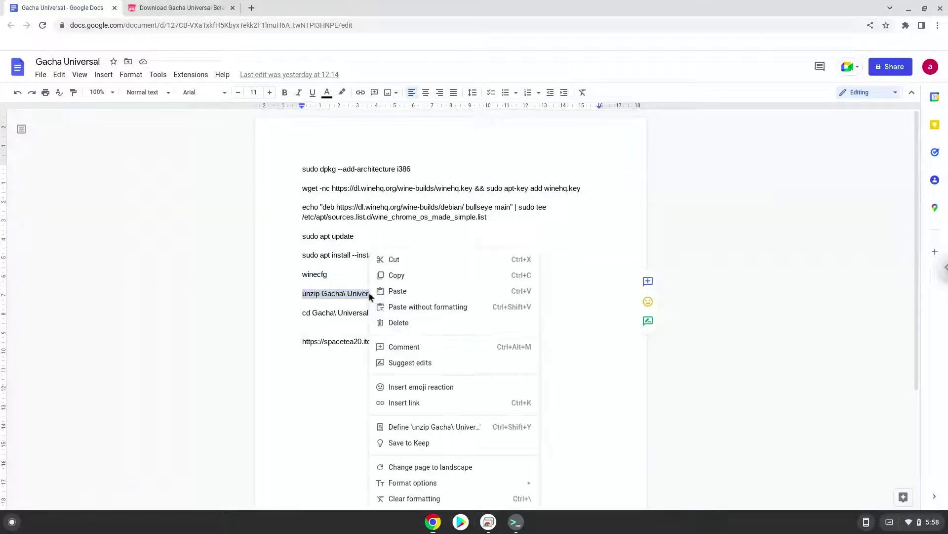
click(406, 279)
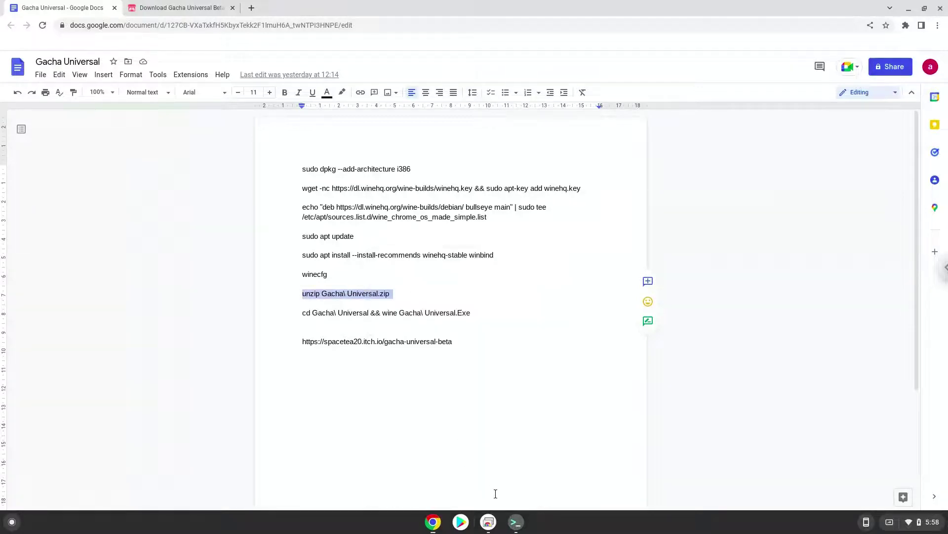
click(516, 521)
key(ctrl+shift+v)
key(Return)
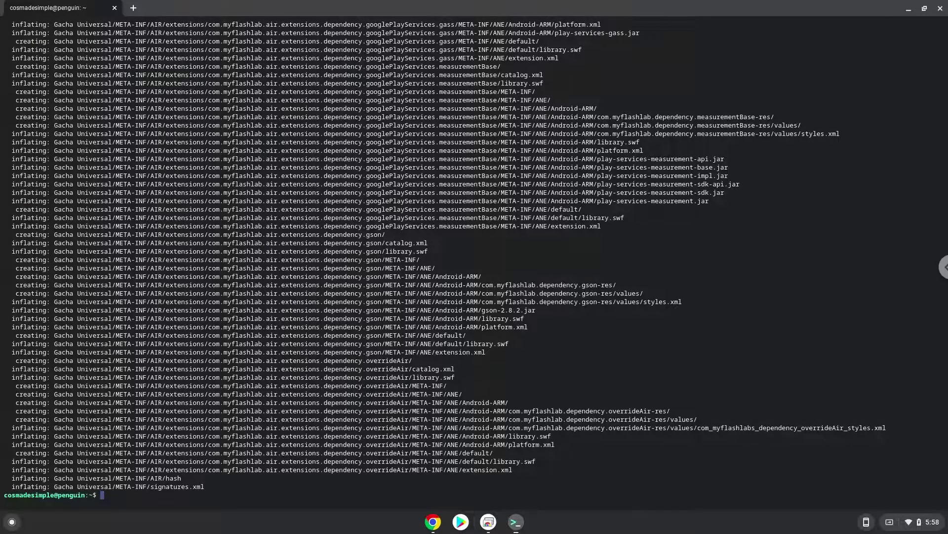
click(433, 522)
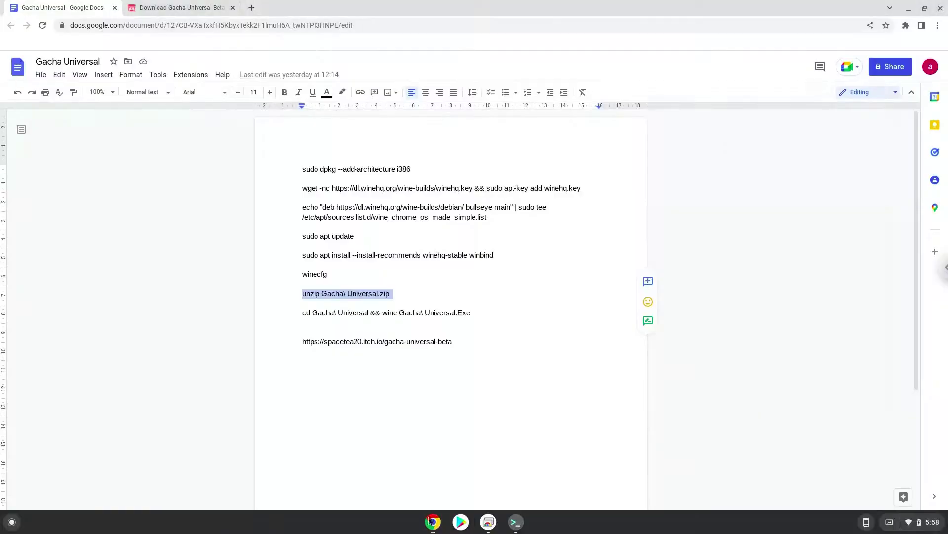
Run 'cd Gacha\ Universal && wine Gacha\ Universal.Exe' in Terminal to launch the game.
triple_click(402, 313)
right_click(401, 314)
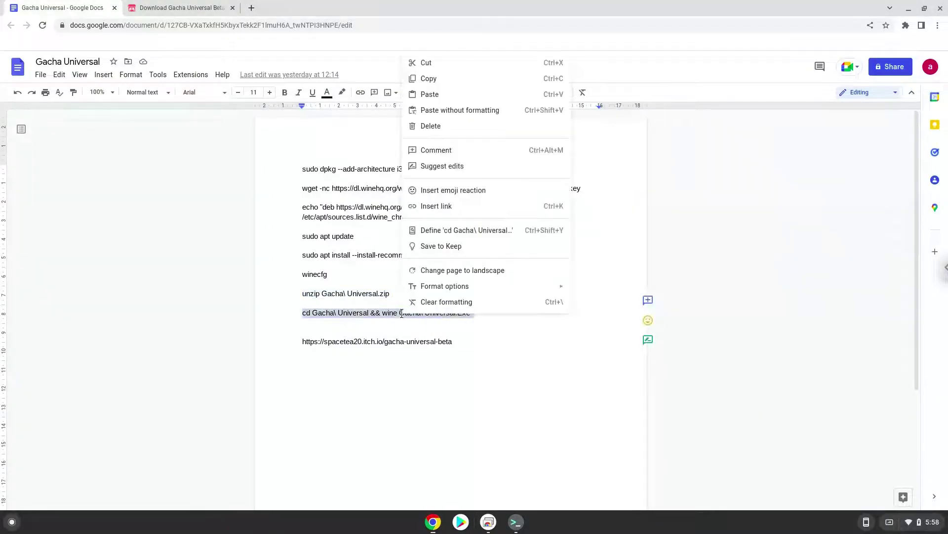
click(467, 81)
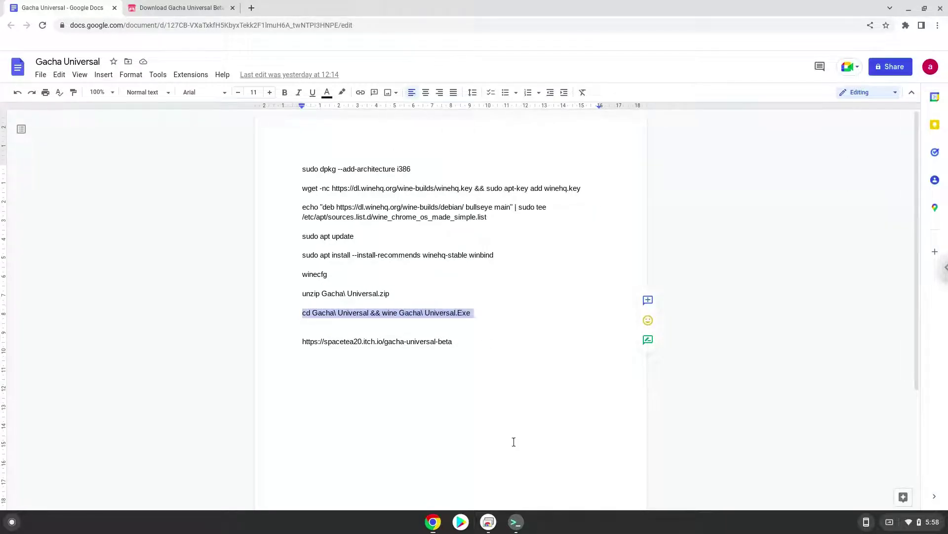
click(509, 528)
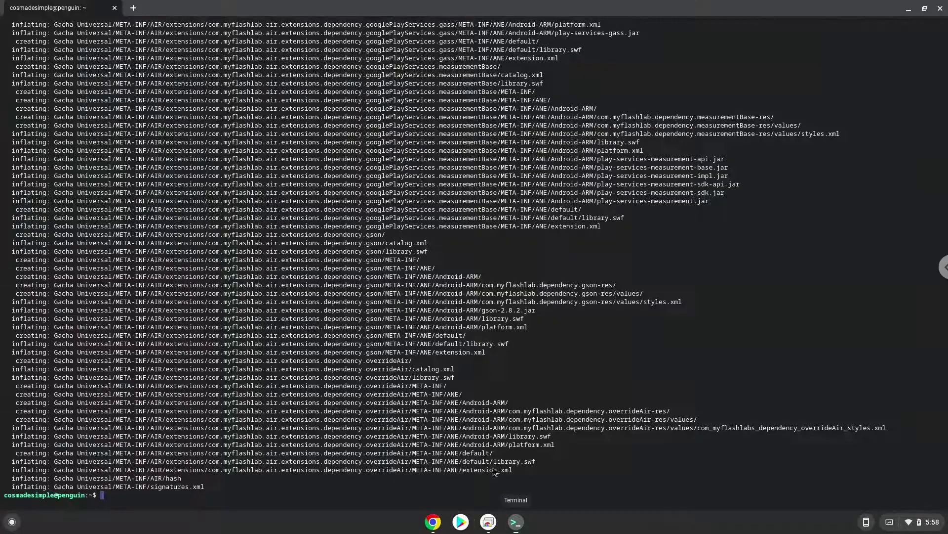
key(ctrl+shift+v)
key(Return)
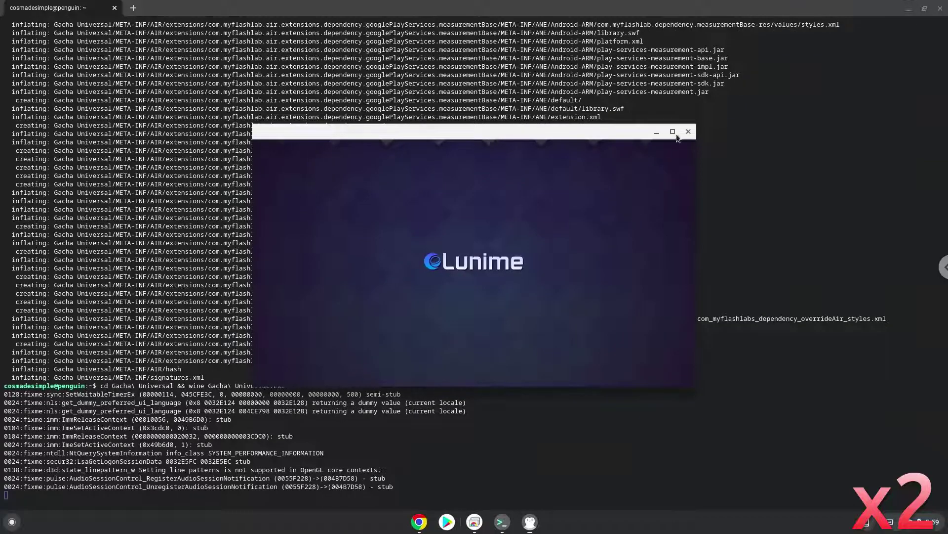
Maximise the Gacha Universal window and tap the title screen to reach Age Confirmation.
click(673, 132)
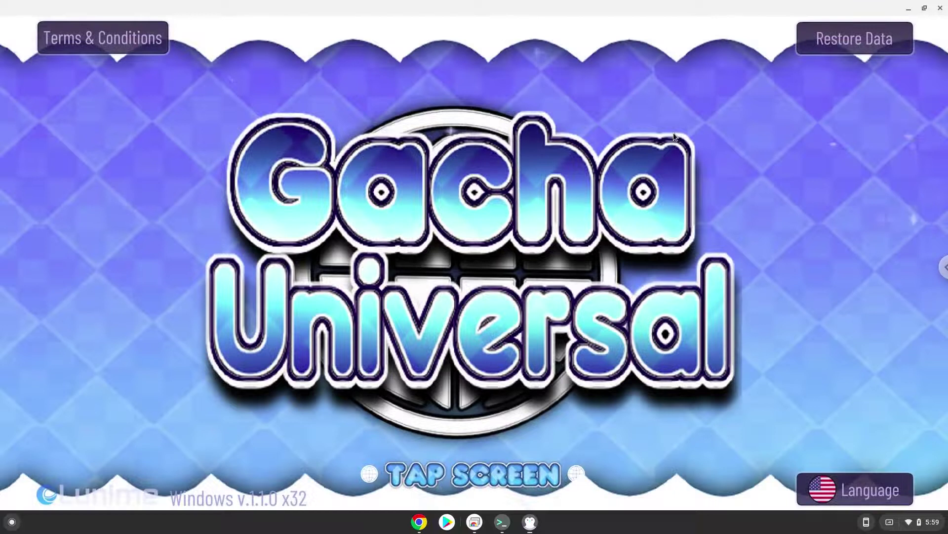
click(657, 155)
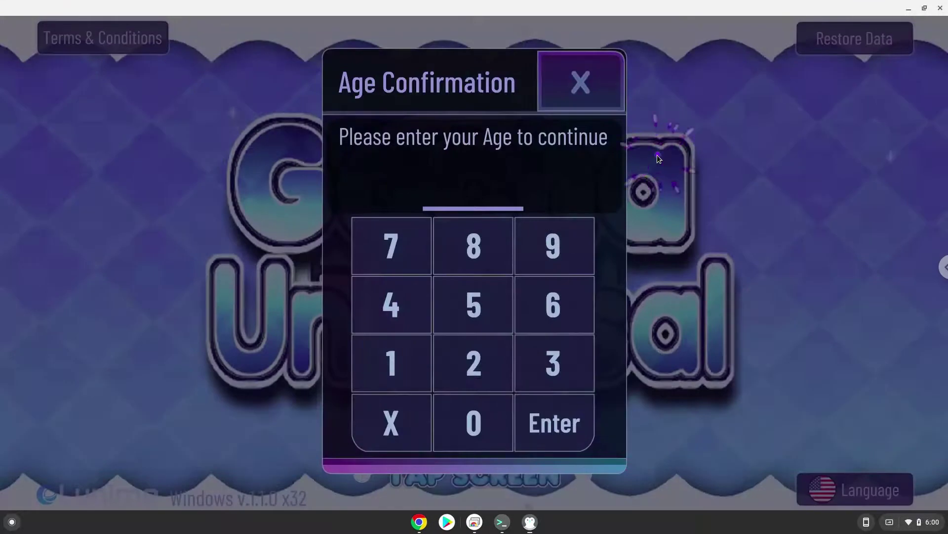